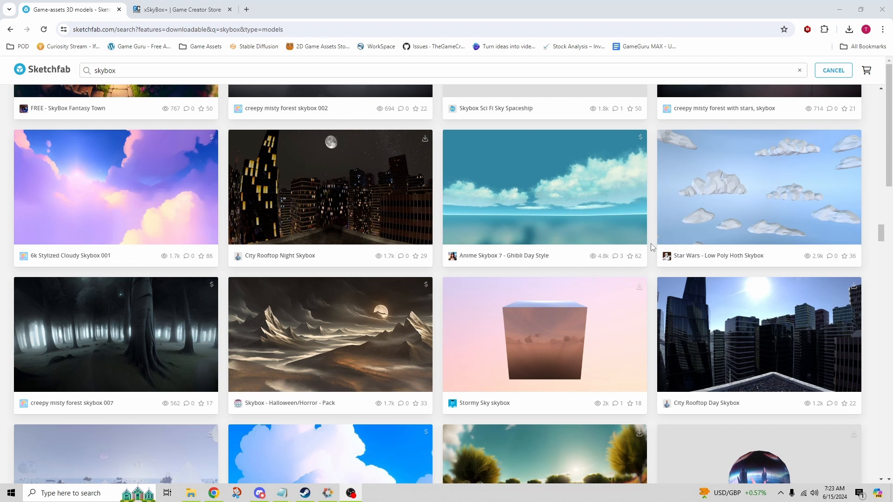
Preview the Stormy Sky skybox model from the skybox search results in 3D and return to the results
{"action": "scroll", "coordinate": [653, 247], "scroll_direction": "down", "scroll_amount": 1}
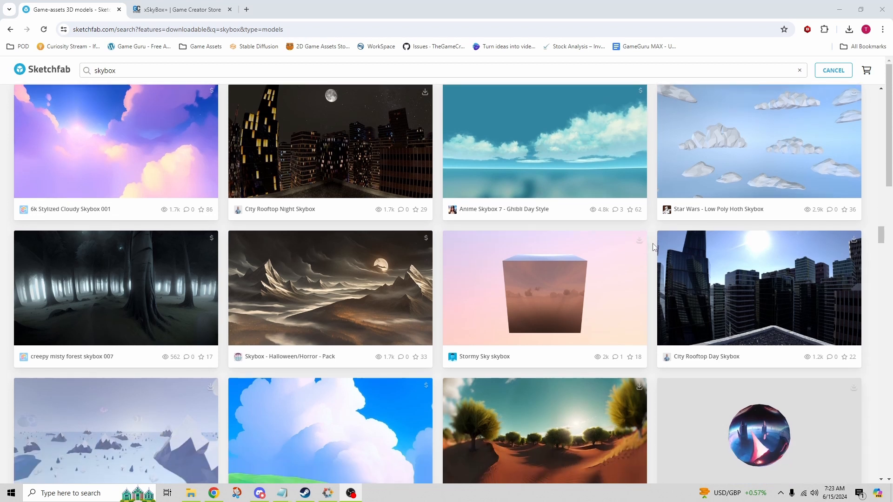
{"action": "scroll", "coordinate": [653, 247], "scroll_direction": "down", "scroll_amount": 1}
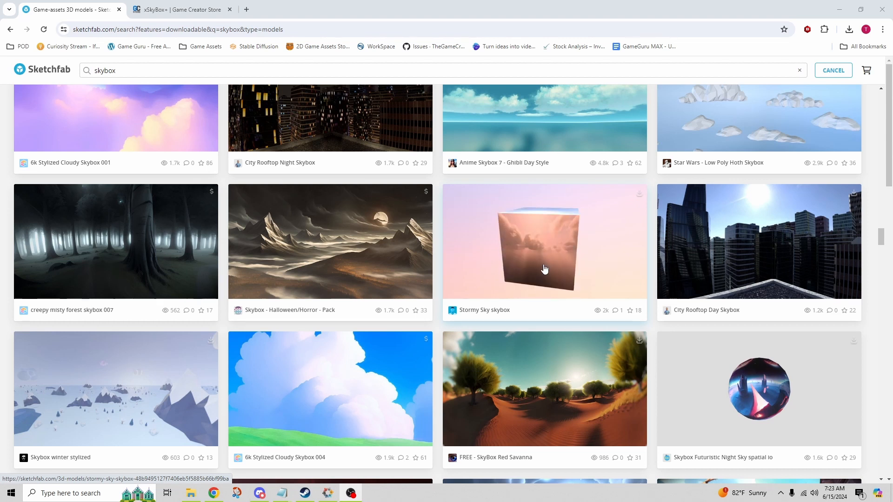
{"action": "scroll", "coordinate": [568, 267], "scroll_direction": "up", "scroll_amount": 4}
{"action": "scroll", "coordinate": [565, 295], "scroll_direction": "down", "scroll_amount": 5}
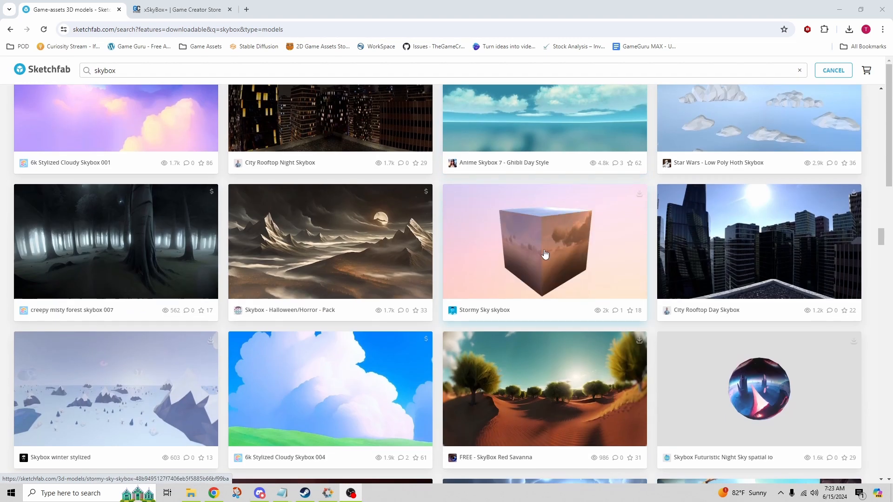
{"action": "left_click", "coordinate": [543, 254]}
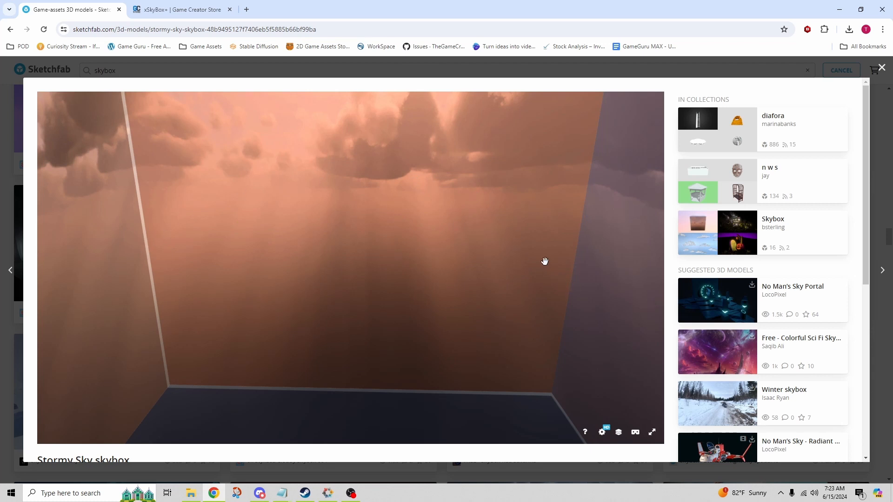
{"action": "scroll", "coordinate": [433, 238], "scroll_direction": "down", "scroll_amount": 1}
{"action": "scroll", "coordinate": [480, 237], "scroll_direction": "down", "scroll_amount": 10}
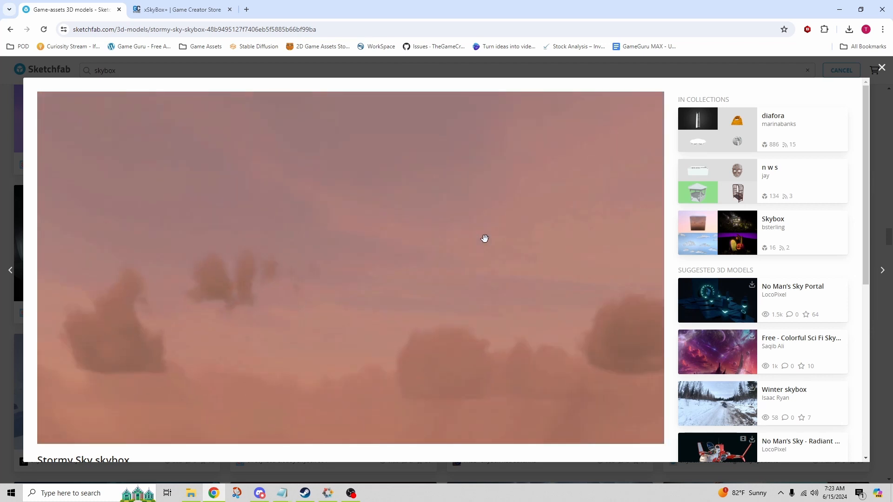
{"action": "left_click", "coordinate": [881, 69]}
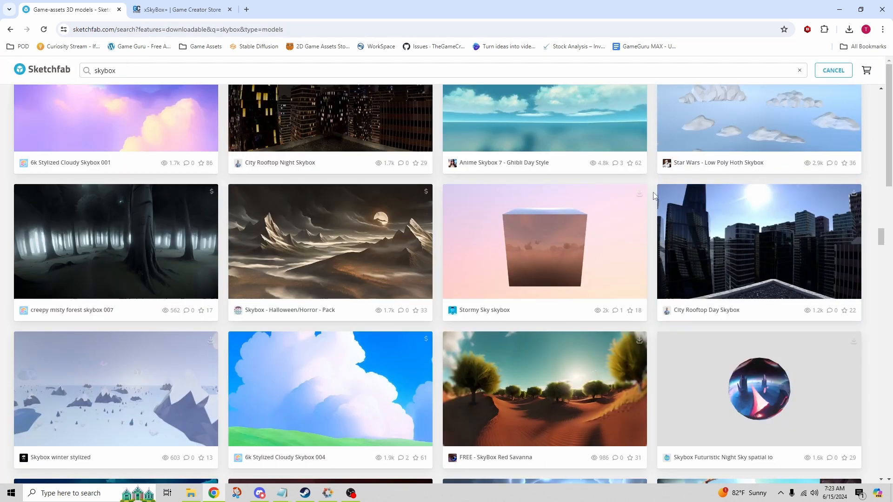
{"action": "scroll", "coordinate": [653, 195], "scroll_direction": "up", "scroll_amount": 3}
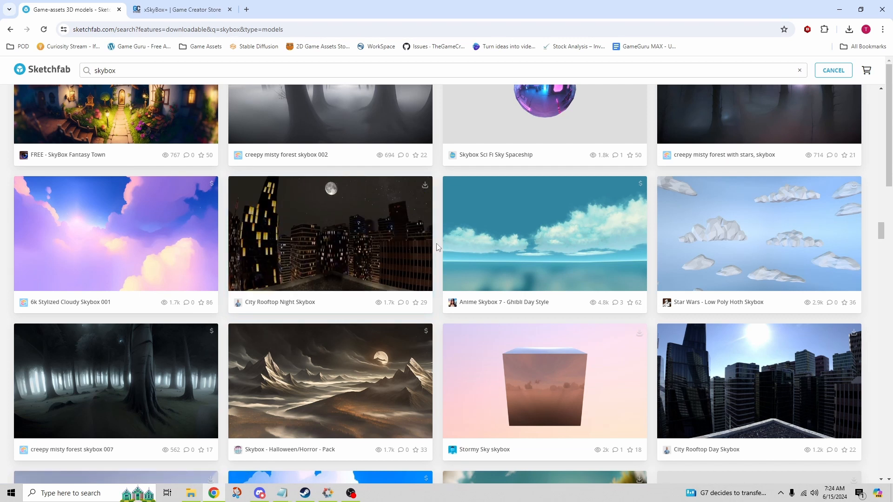
{"action": "scroll", "coordinate": [436, 244], "scroll_direction": "down", "scroll_amount": 5}
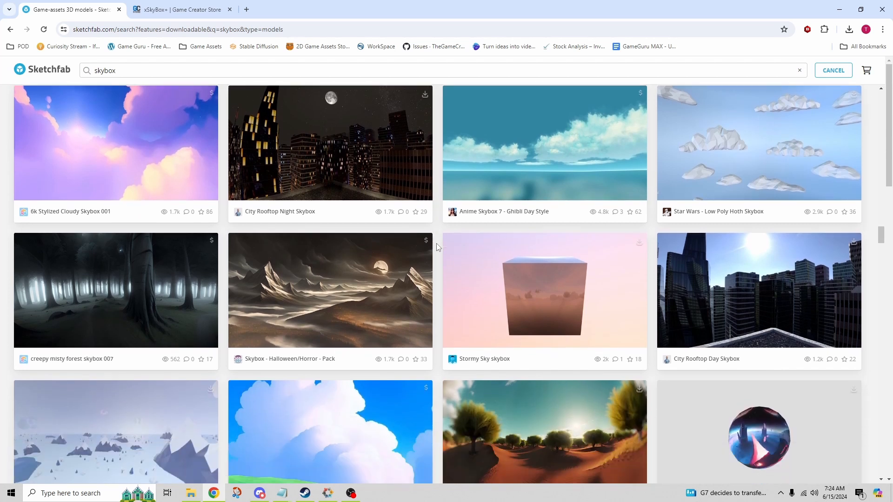
{"action": "scroll", "coordinate": [436, 243], "scroll_direction": "up", "scroll_amount": 6}
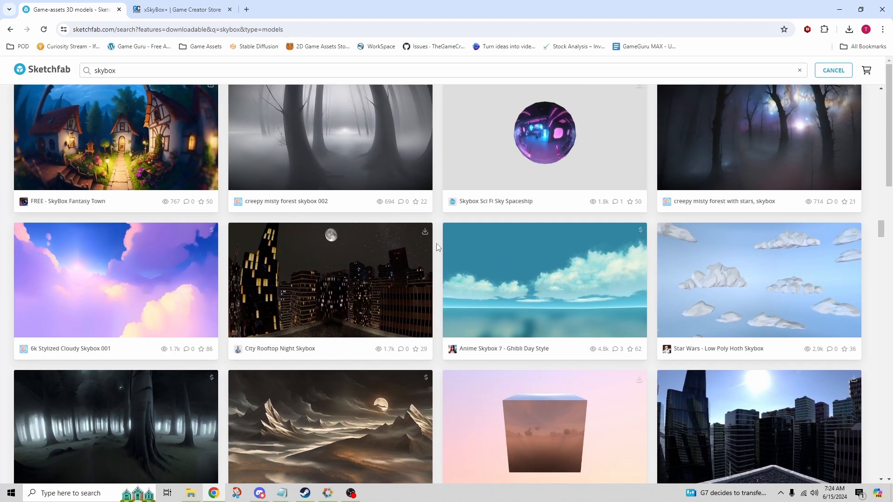
{"action": "scroll", "coordinate": [436, 245], "scroll_direction": "down", "scroll_amount": 1}
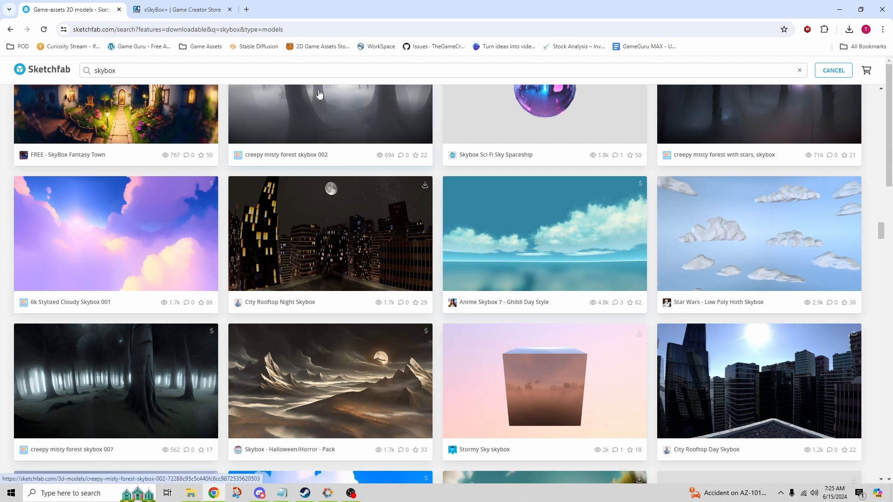
Switch to the xSkyBox+ product page on the Game Creator Store and read its description
{"action": "left_click", "coordinate": [197, 14]}
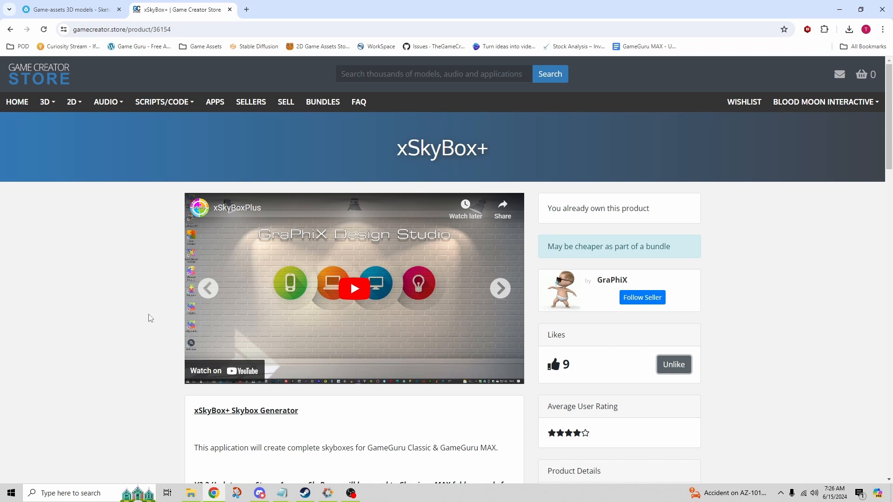
{"action": "scroll", "coordinate": [150, 318], "scroll_direction": "down", "scroll_amount": 2}
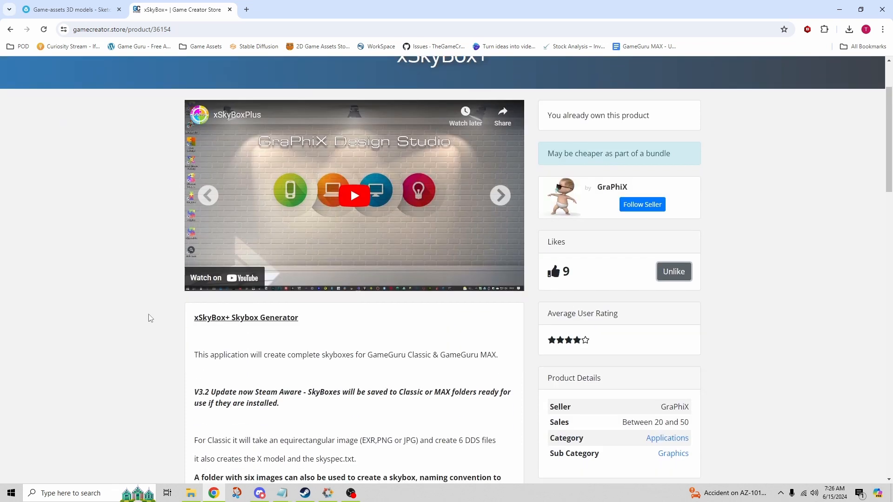
{"action": "scroll", "coordinate": [150, 318], "scroll_direction": "down", "scroll_amount": 2}
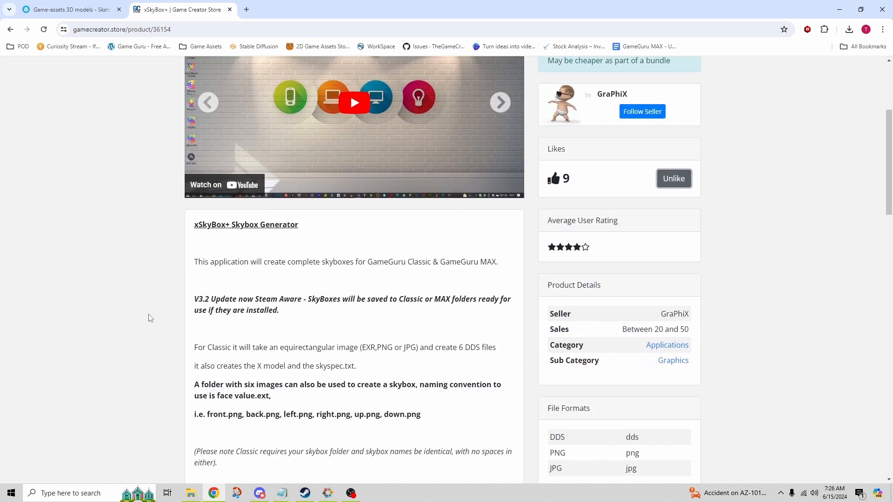
{"action": "scroll", "coordinate": [151, 318], "scroll_direction": "up", "scroll_amount": 4}
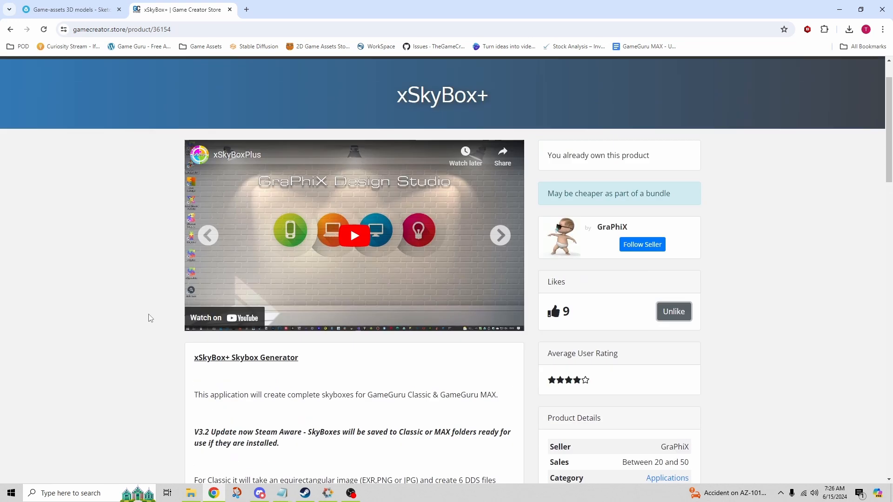
{"action": "scroll", "coordinate": [150, 318], "scroll_direction": "down", "scroll_amount": 2}
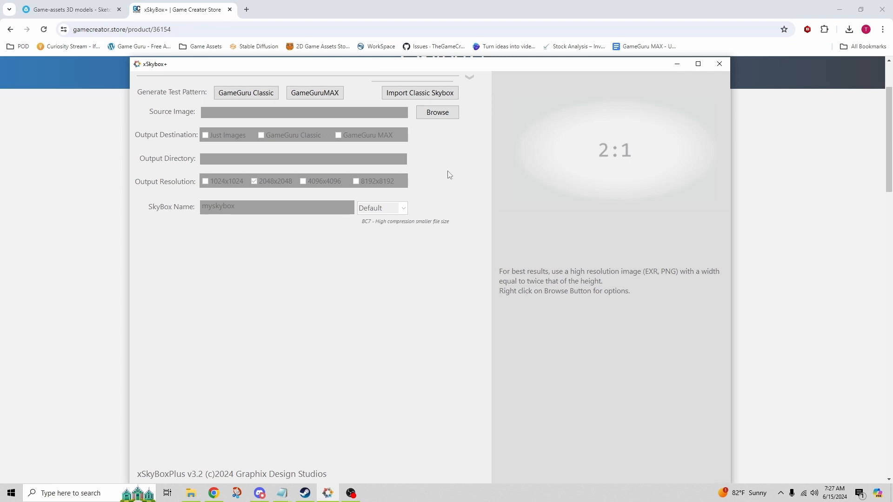
Import Skybox_baseColor.png from the textures folder of icescape_4_alien_moon_sphere as the source image in xSkyBox+
{"action": "left_click", "coordinate": [437, 113]}
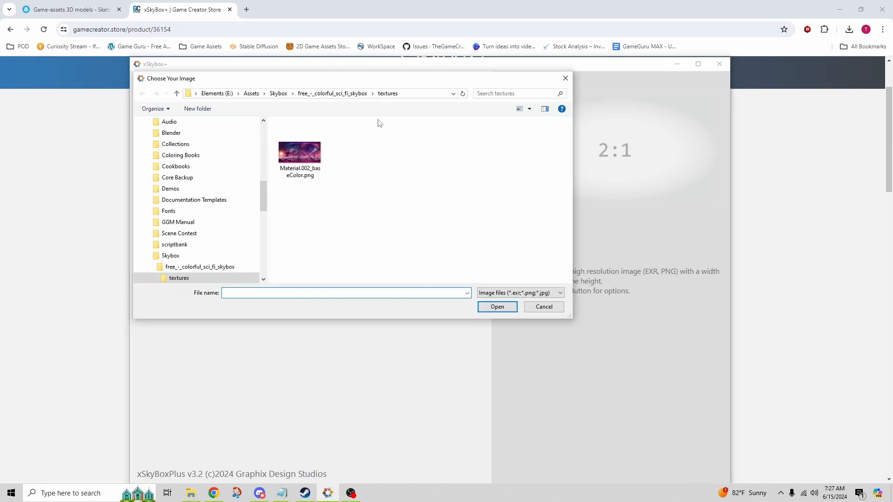
{"action": "left_click", "coordinate": [279, 94]}
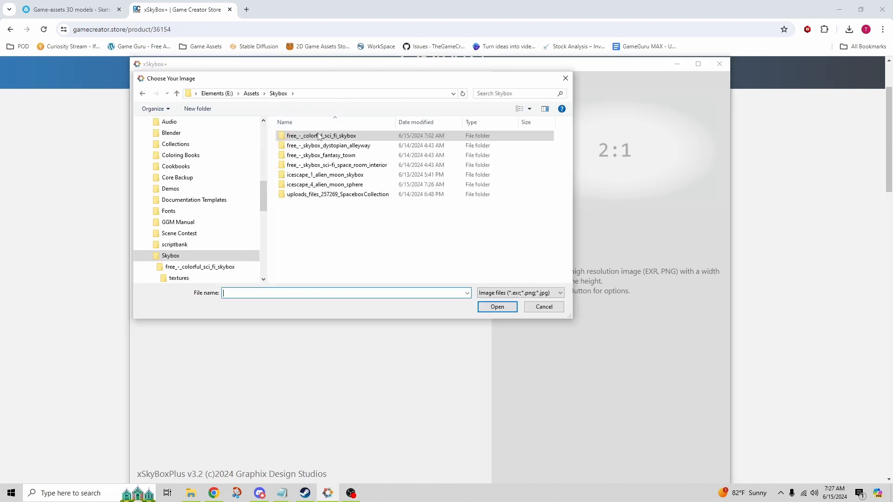
{"action": "double_click", "coordinate": [318, 185]}
{"action": "double_click", "coordinate": [296, 137]}
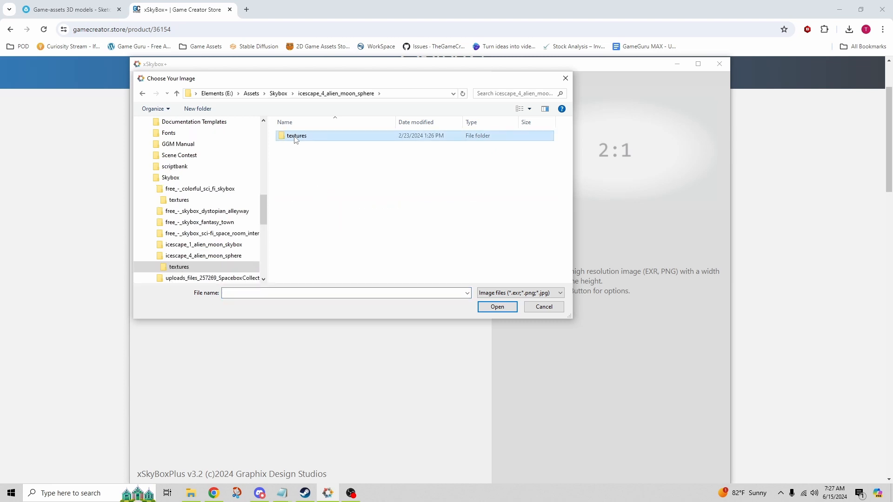
{"action": "left_click", "coordinate": [308, 166]}
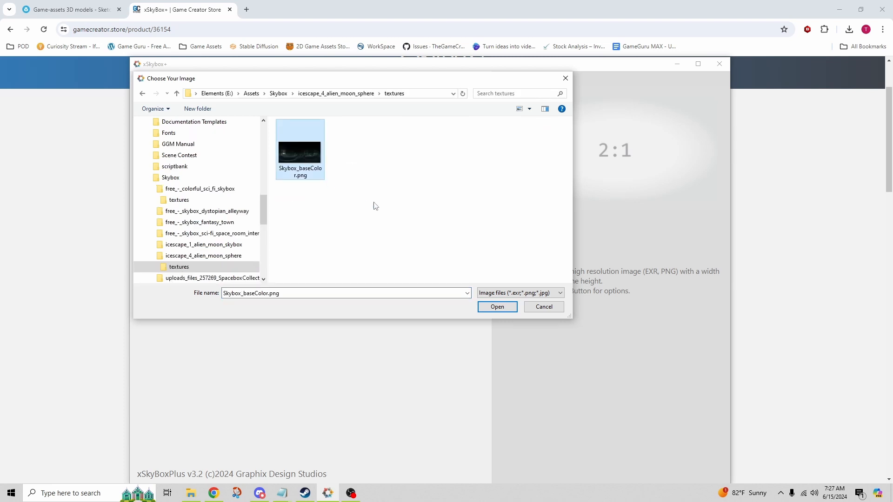
{"action": "left_click", "coordinate": [494, 306]}
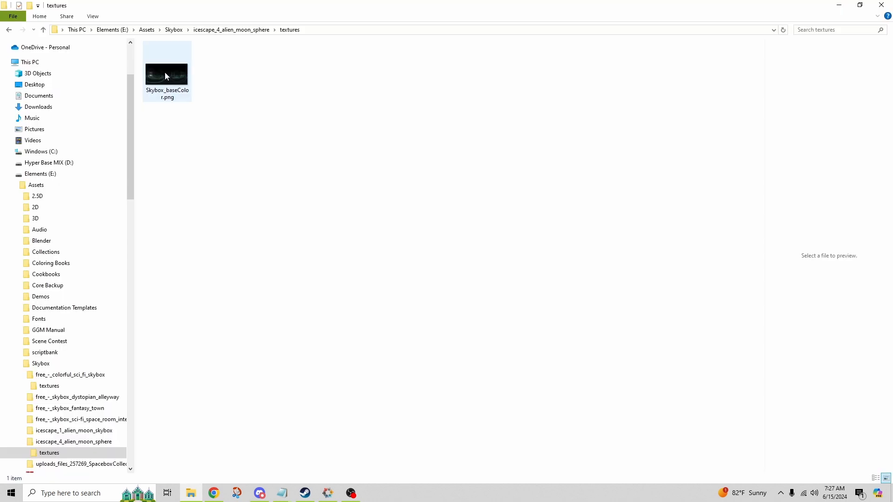
In File Explorer, rotate Skybox_baseColor.png in the icescape_4_alien_moon_sphere textures folder by 180 degrees and minimize the window
{"action": "right_click", "coordinate": [164, 71]}
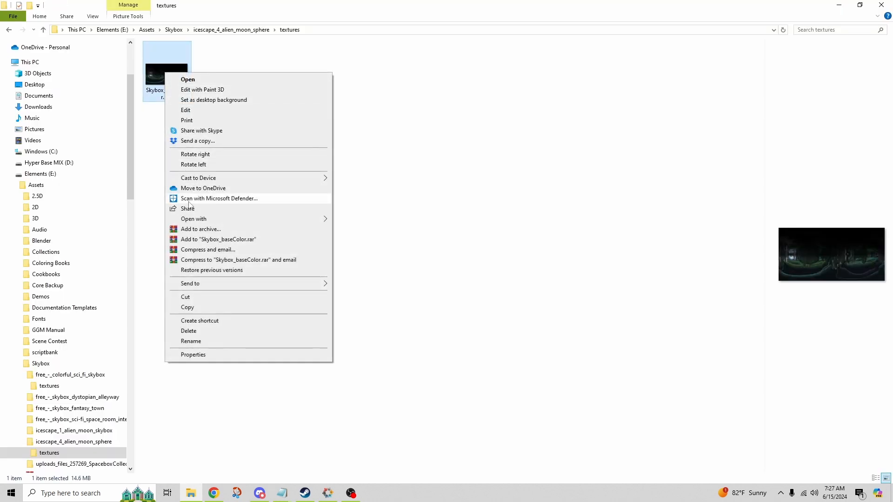
{"action": "mouse_move", "coordinate": [215, 182]}
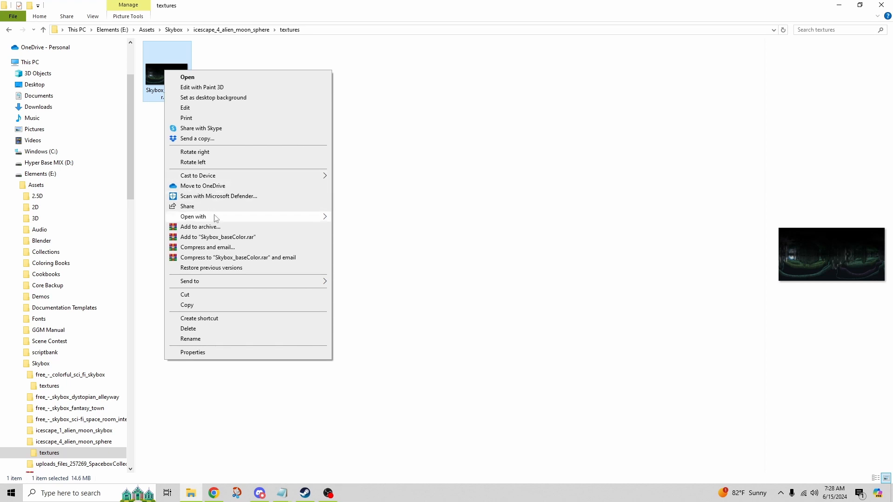
{"action": "left_click", "coordinate": [224, 165]}
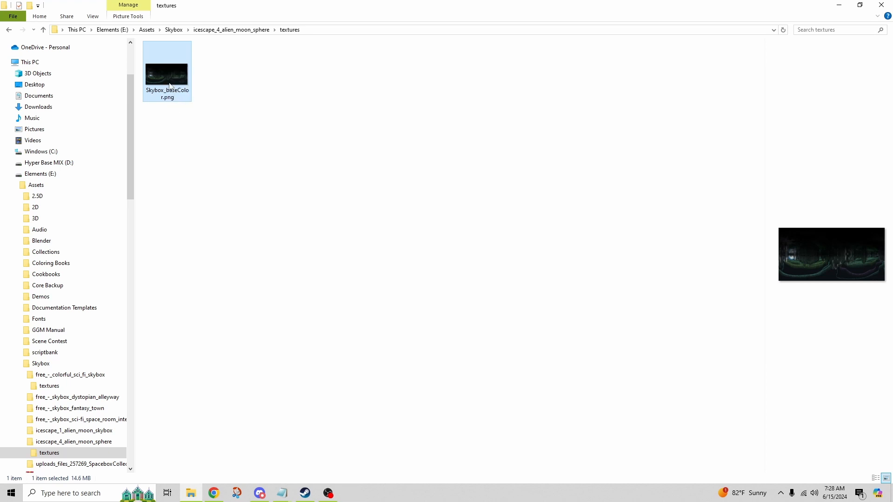
{"action": "left_click", "coordinate": [216, 179]}
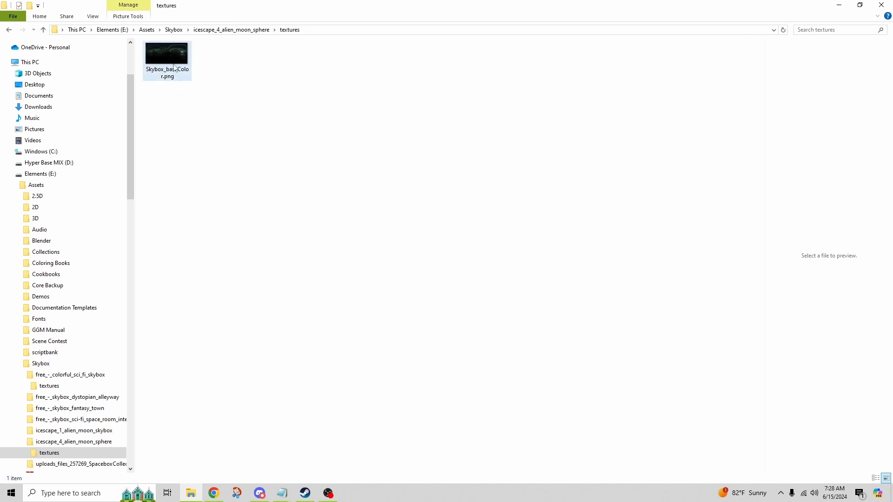
{"action": "left_click", "coordinate": [840, 6]}
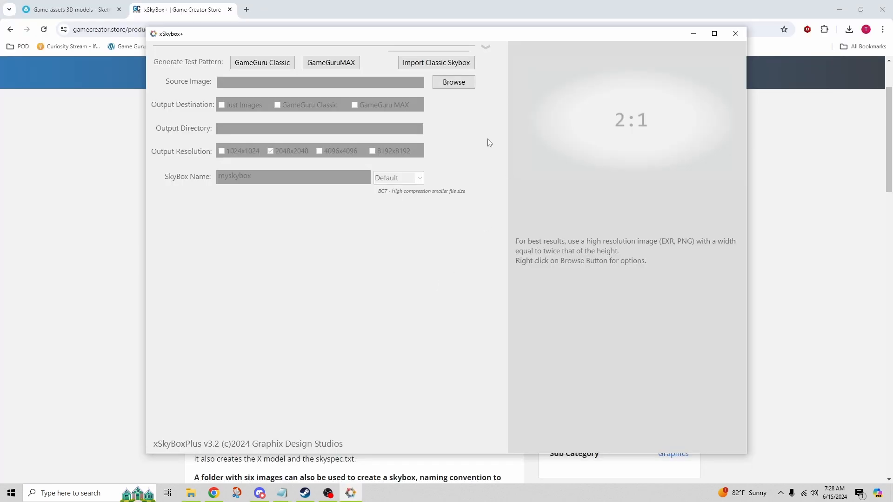
Load the rotated Skybox_baseColor.png as the source image in xSkyBox+ and set the output destination to GameGuru MAX
{"action": "left_click", "coordinate": [464, 82]}
{"action": "left_click", "coordinate": [336, 126]}
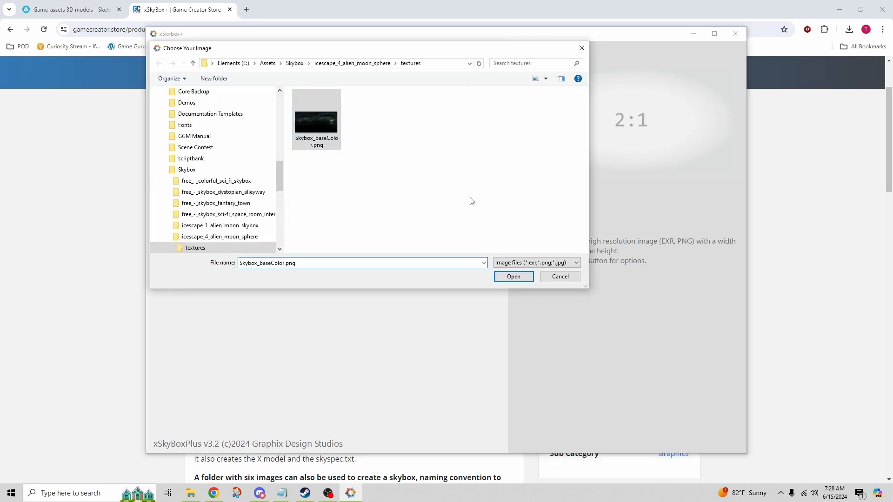
{"action": "left_click", "coordinate": [514, 277]}
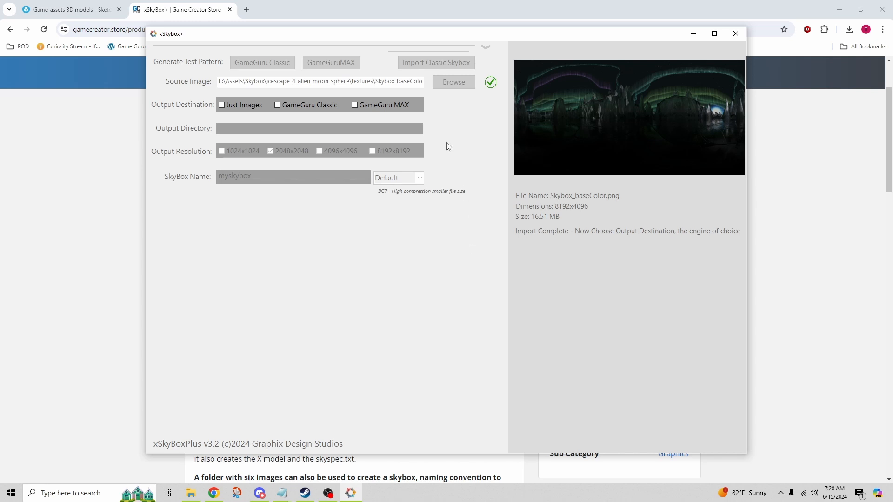
{"action": "left_click", "coordinate": [356, 106]}
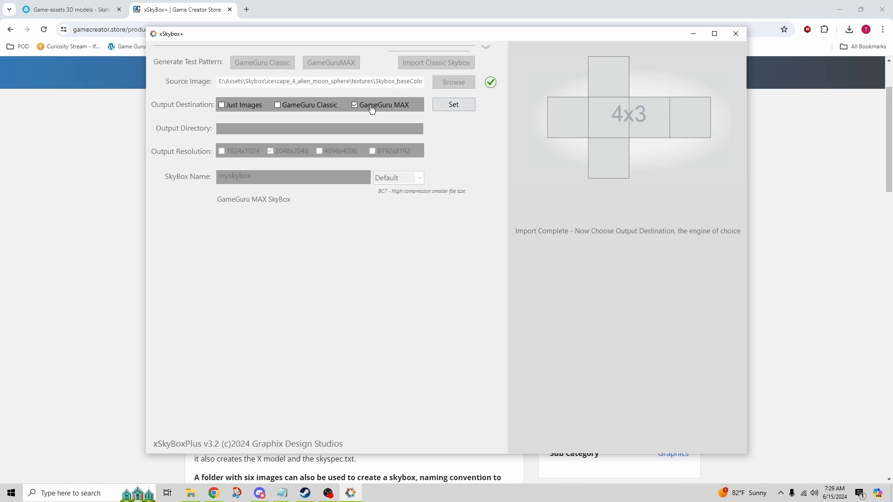
{"action": "left_click", "coordinate": [456, 107]}
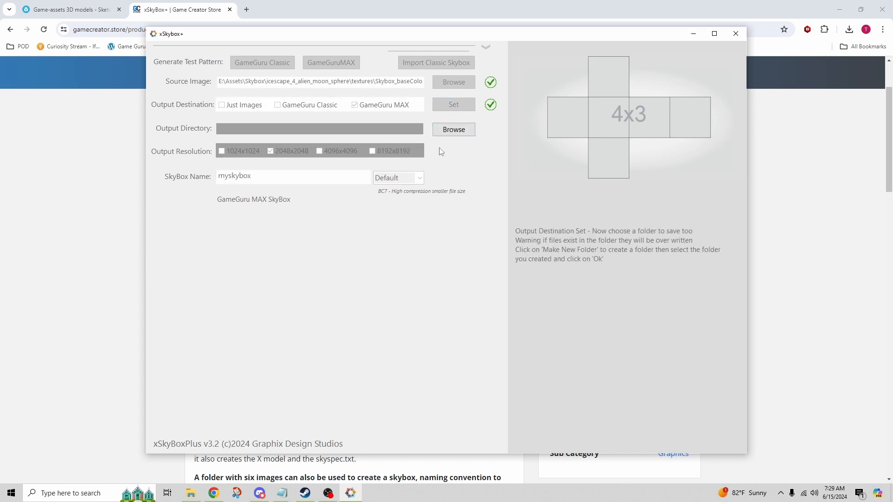
Create a new folder named iceworld4 inside GameGuru MAX's skybank folder and choose it as the output directory
{"action": "left_click", "coordinate": [454, 131]}
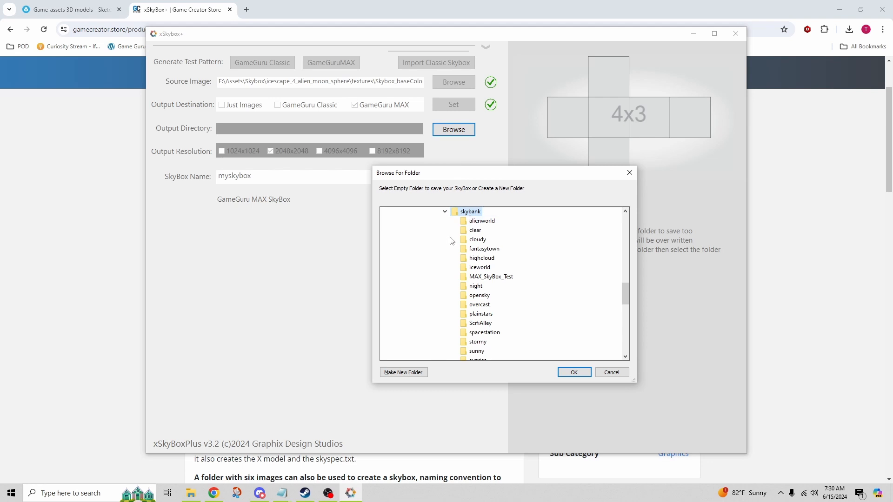
{"action": "scroll", "coordinate": [492, 238], "scroll_direction": "up", "scroll_amount": 3}
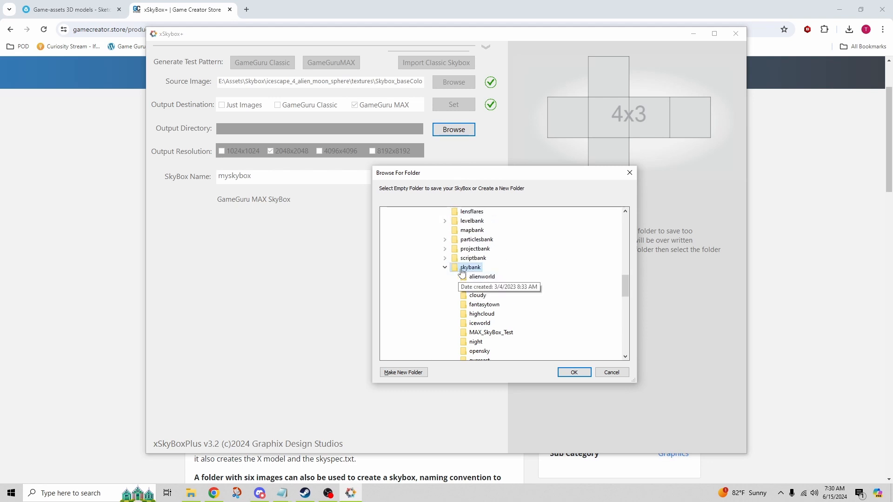
{"action": "scroll", "coordinate": [477, 272], "scroll_direction": "up", "scroll_amount": 6}
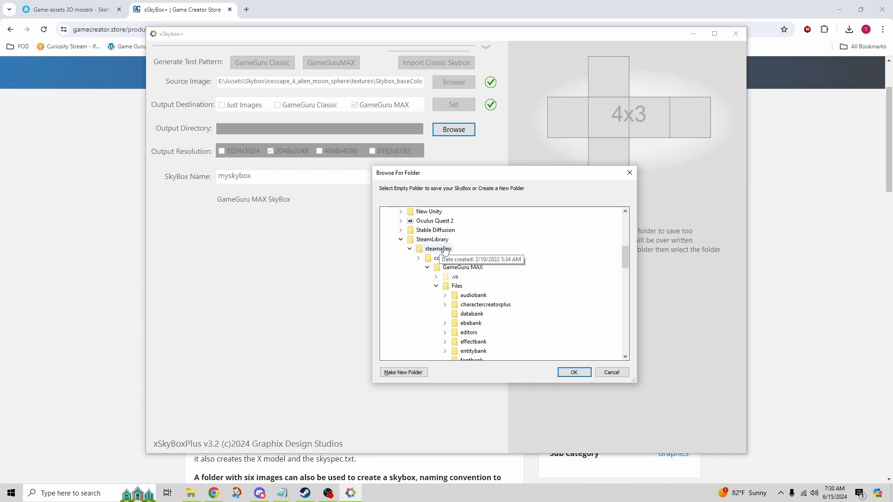
{"action": "scroll", "coordinate": [482, 269], "scroll_direction": "down", "scroll_amount": 3}
{"action": "scroll", "coordinate": [482, 269], "scroll_direction": "down", "scroll_amount": 5}
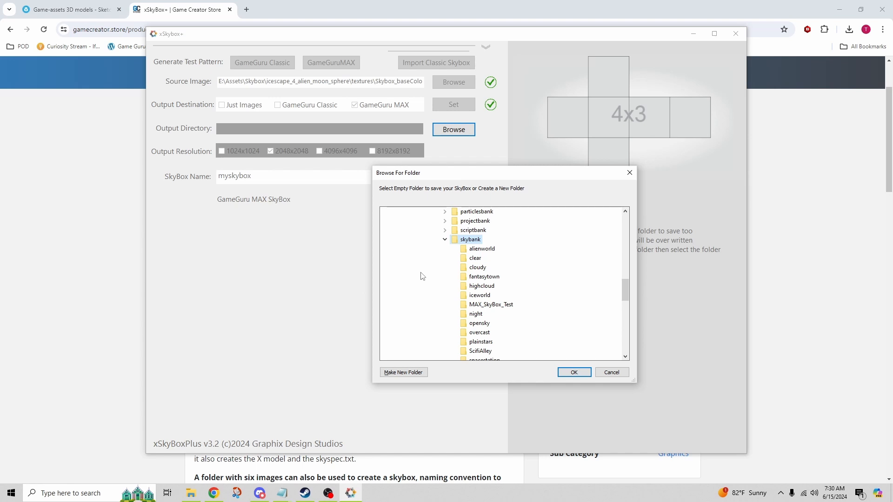
{"action": "scroll", "coordinate": [445, 278], "scroll_direction": "down", "scroll_amount": 1}
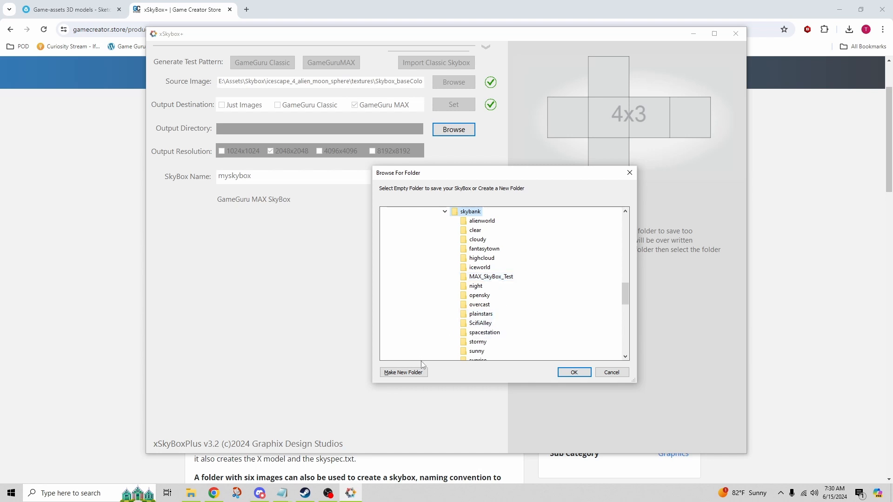
{"action": "left_click", "coordinate": [424, 373]}
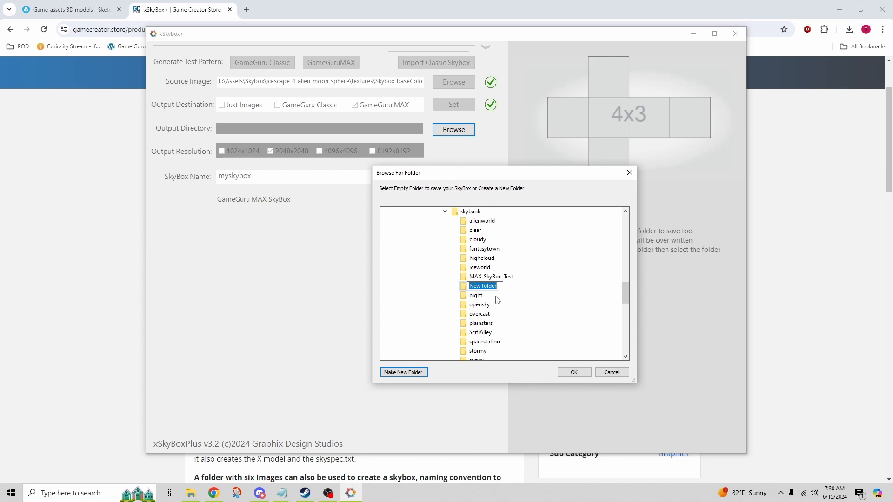
{"action": "type", "text": "icewor"}
{"action": "type", "text": "ld"}
{"action": "type", "text": "4"}
{"action": "key", "text": "Return"}
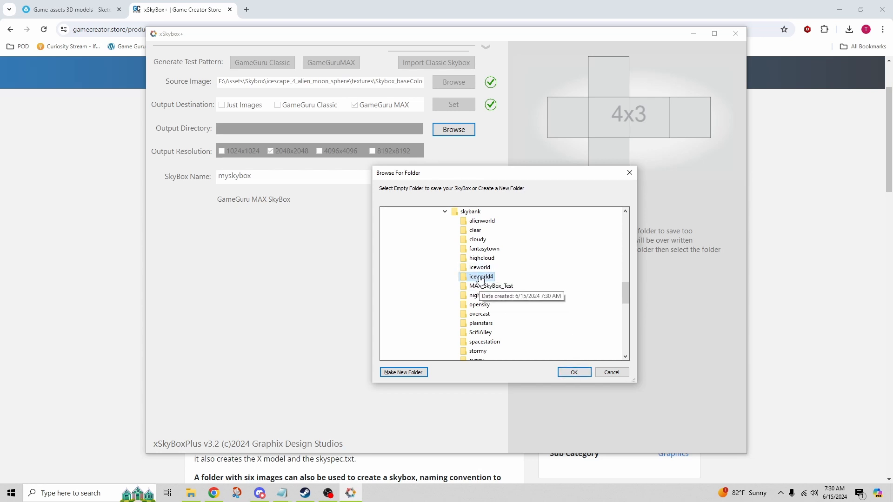
{"action": "left_click", "coordinate": [574, 372]}
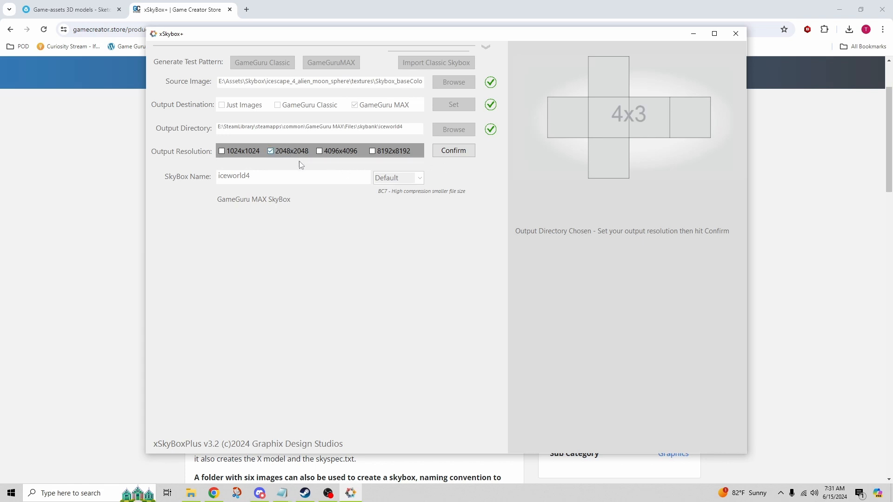
Confirm the 2048x2048 output resolution and generate the iceworld4 skybox with Default compression
{"action": "left_click", "coordinate": [453, 151]}
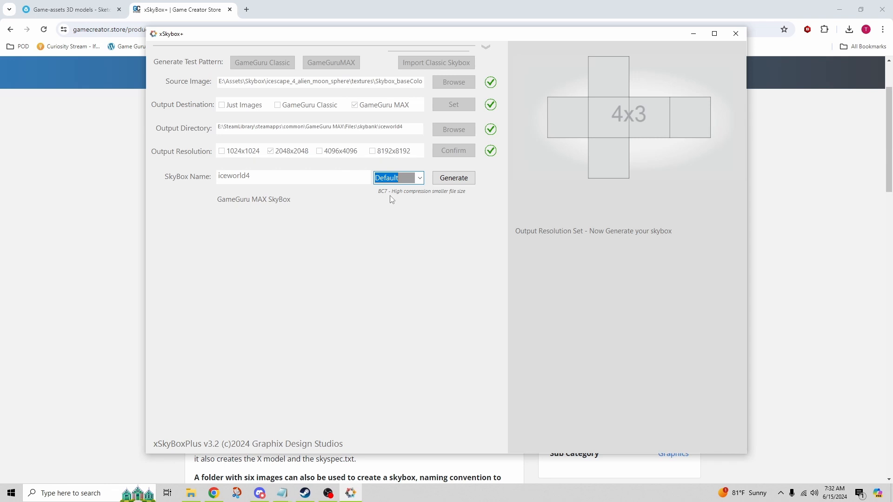
{"action": "left_click", "coordinate": [421, 181]}
{"action": "left_click", "coordinate": [412, 200]}
{"action": "left_click", "coordinate": [420, 180]}
{"action": "left_click", "coordinate": [413, 188]}
{"action": "left_click", "coordinate": [456, 179]}
{"action": "left_click", "coordinate": [458, 181]}
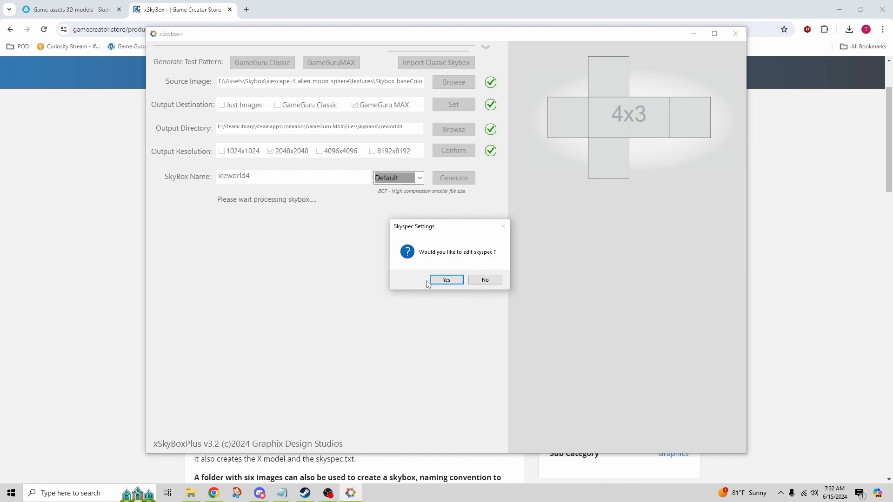
Accept editing the skyspec, save it with sun rotation X 50, Y 0.0, Z 0.0, and decline creating another skybox
{"action": "left_click", "coordinate": [446, 280]}
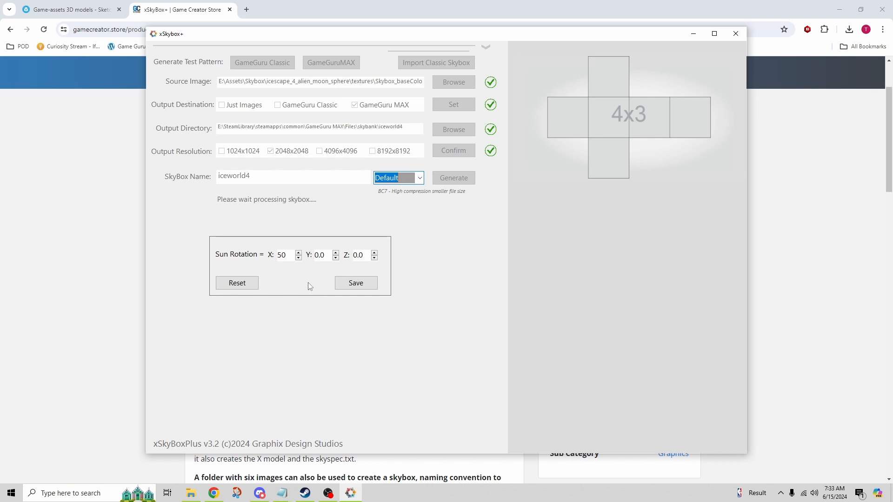
{"action": "left_click", "coordinate": [354, 284]}
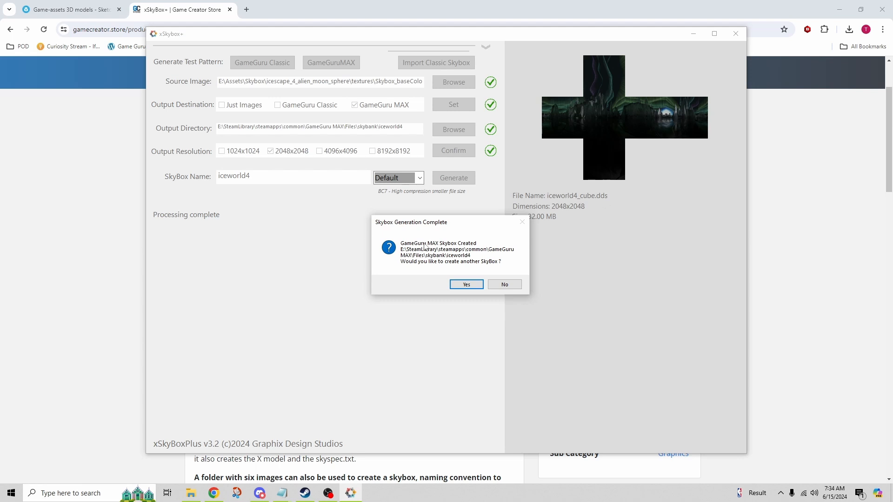
{"action": "left_click", "coordinate": [505, 285]}
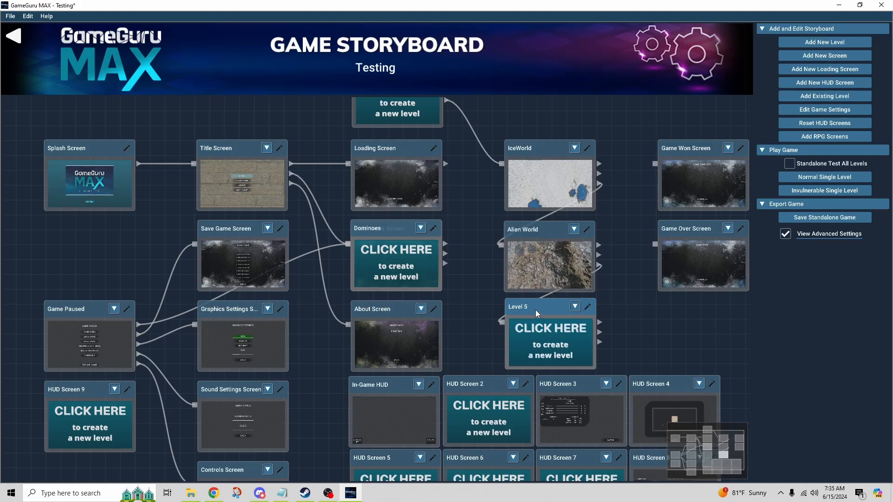
In GameGuru MAX, edit Level 5 from the storyboard with Snow terrain and a 0.5 km editable area on ground between the lakes
{"action": "left_click", "coordinate": [587, 307]}
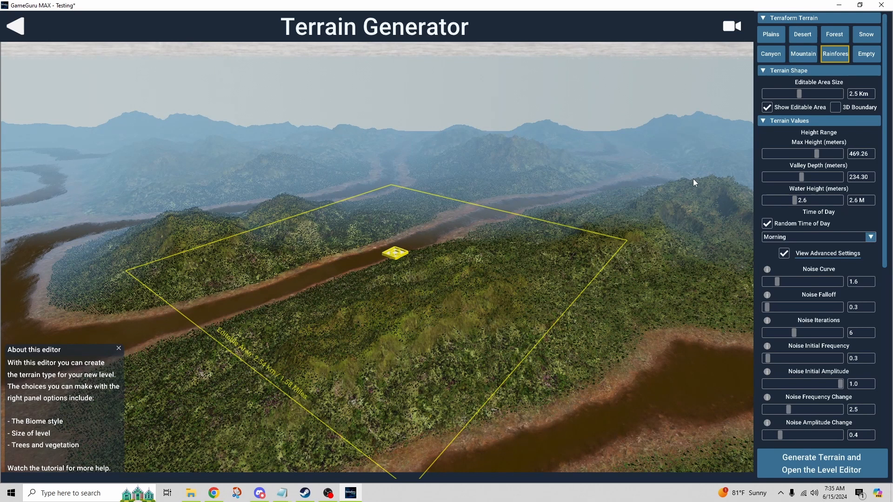
{"action": "left_click", "coordinate": [860, 36]}
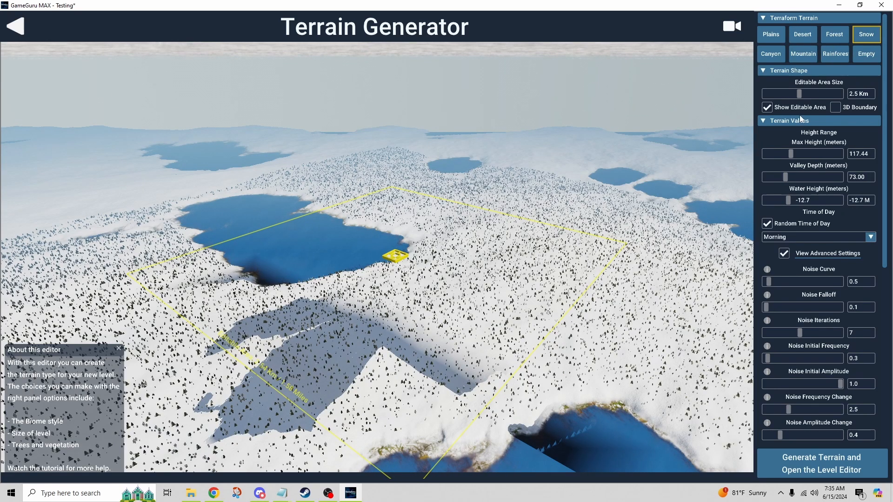
{"action": "left_click_drag", "start_coordinate": [799, 94], "coordinate": [700, 127]}
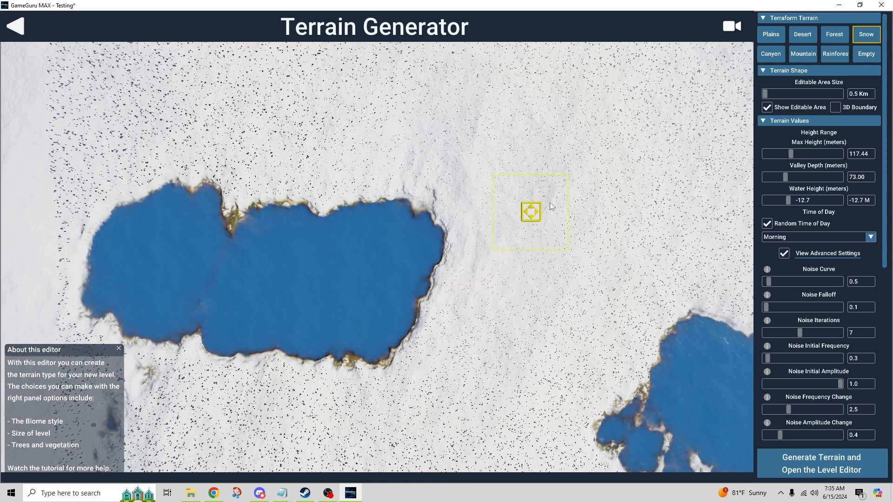
{"action": "left_click_drag", "start_coordinate": [549, 202], "coordinate": [569, 211]}
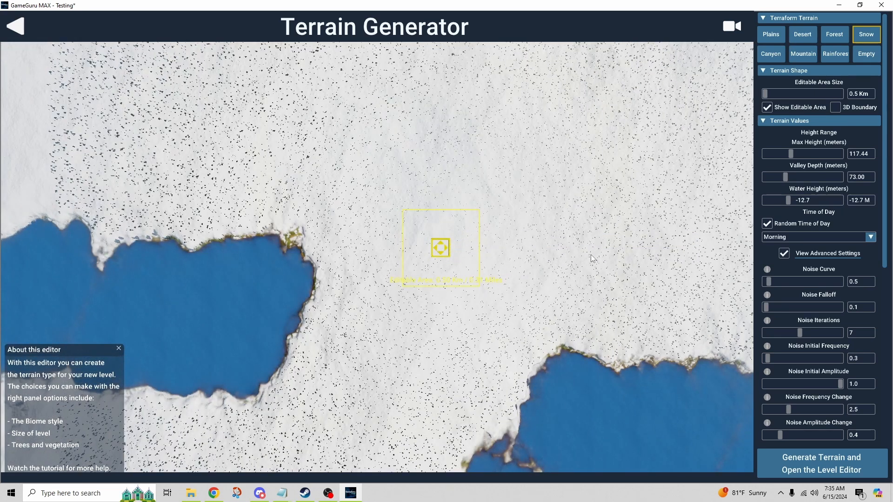
Generate the snow terrain and save the new level as Iceworld4
{"action": "scroll", "coordinate": [758, 272], "scroll_direction": "down", "scroll_amount": 3}
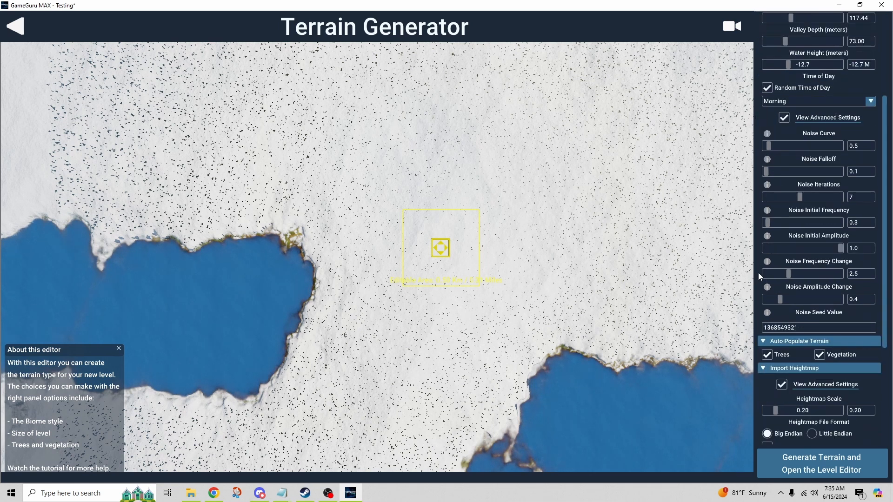
{"action": "scroll", "coordinate": [762, 284], "scroll_direction": "down", "scroll_amount": 3}
{"action": "left_click", "coordinate": [796, 459]}
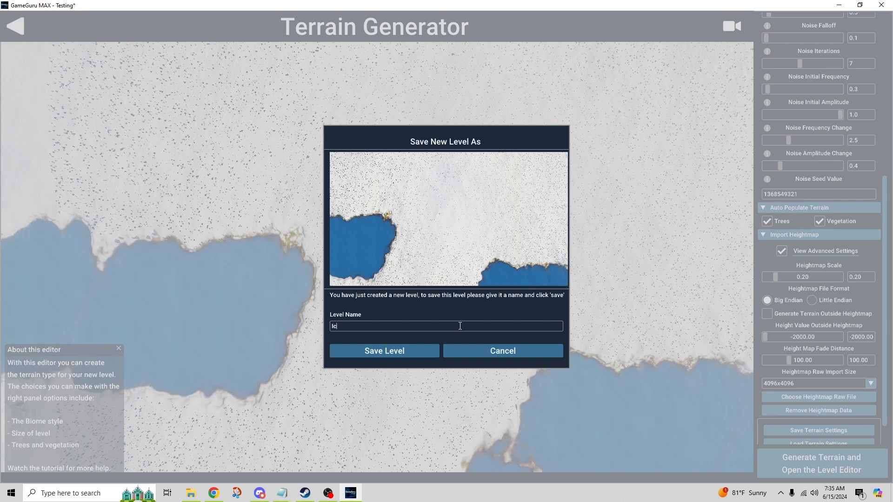
{"action": "type", "text": "Iceworld43"}
{"action": "left_click", "coordinate": [403, 351]}
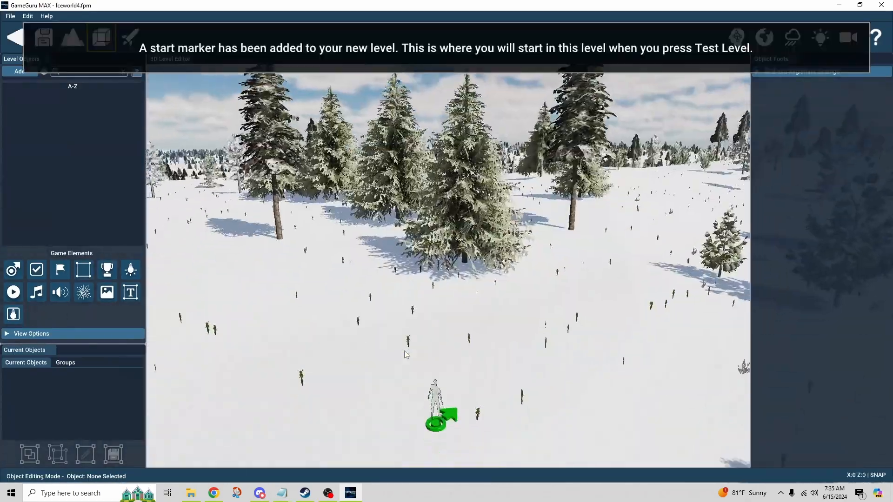
Change the level's sky type from Simulated Sky to Sky Box and apply the iceworld4 skybox
{"action": "mouse_move", "coordinate": [483, 345]}
{"action": "left_mouse_down"}
{"action": "mouse_move", "coordinate": [344, 270]}
{"action": "mouse_move", "coordinate": [484, 283]}
{"action": "mouse_move", "coordinate": [377, 314]}
{"action": "left_mouse_up"}
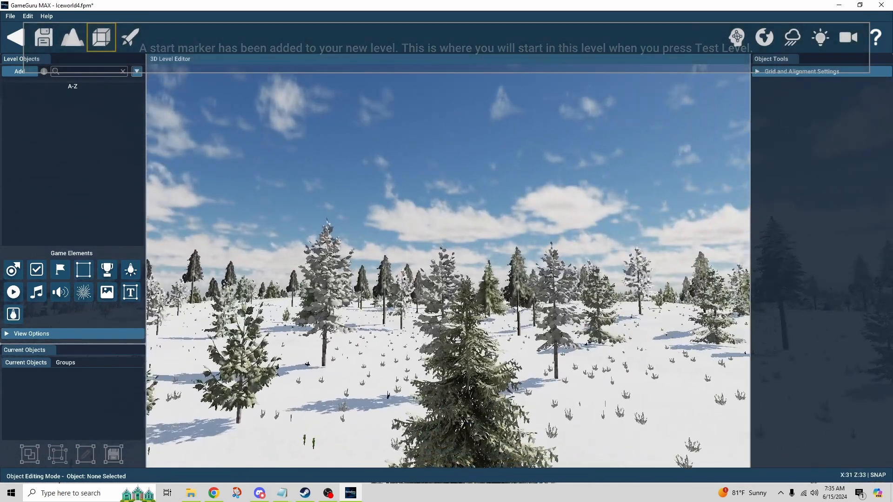
{"action": "left_click", "coordinate": [764, 36]}
{"action": "left_click", "coordinate": [787, 87]}
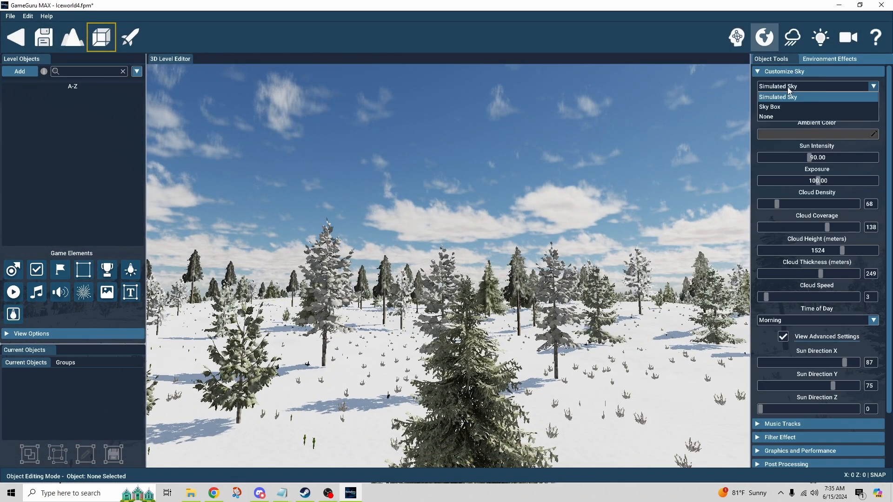
{"action": "left_click", "coordinate": [783, 107]}
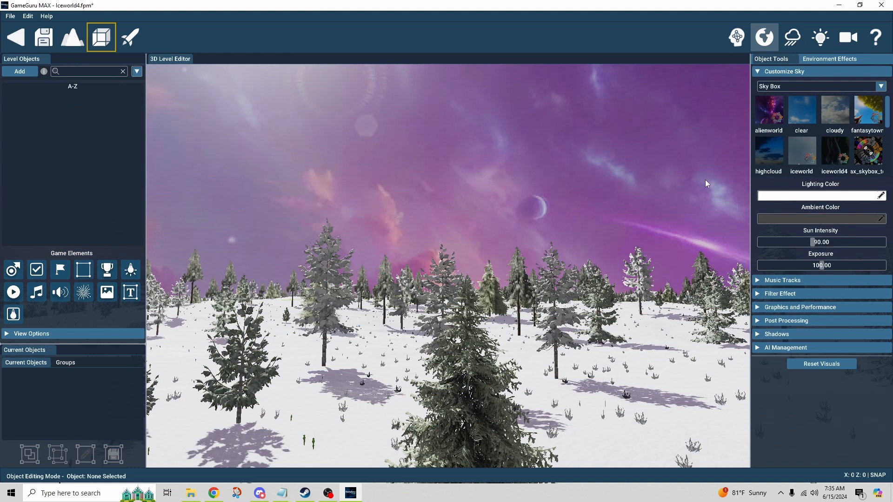
{"action": "left_click_drag", "start_coordinate": [695, 186], "coordinate": [693, 163]}
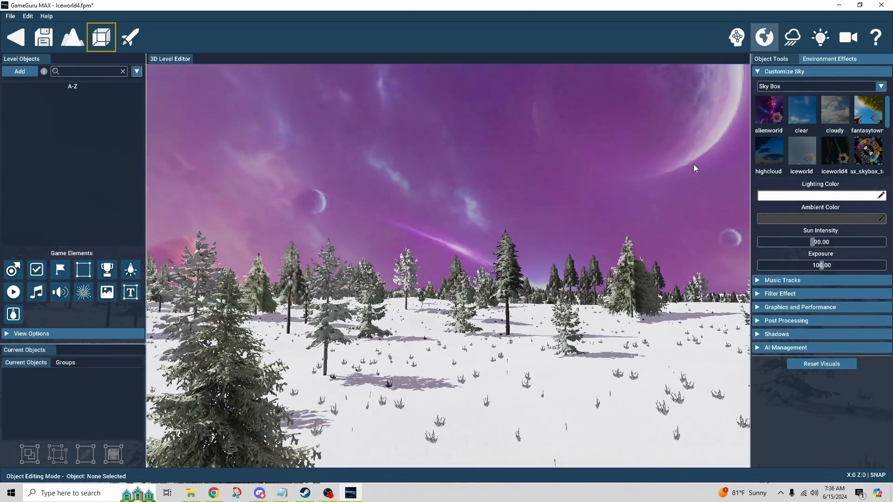
{"action": "scroll", "coordinate": [874, 156], "scroll_direction": "down", "scroll_amount": 3}
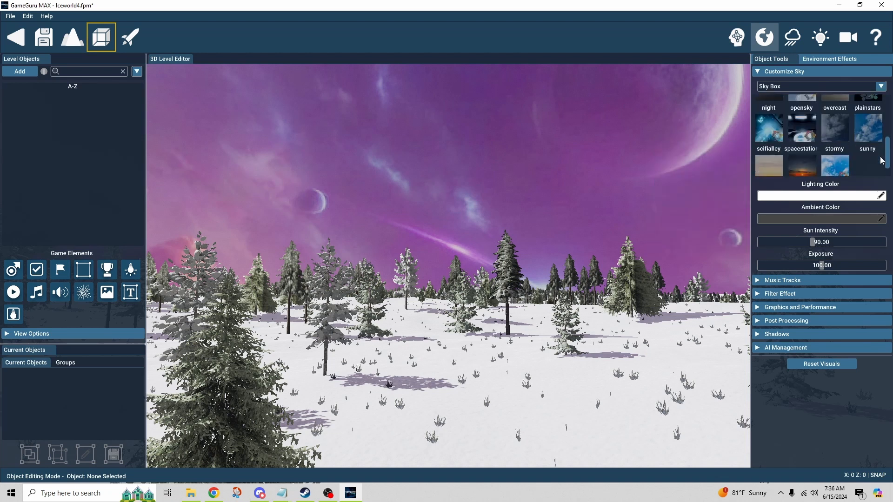
{"action": "scroll", "coordinate": [871, 158], "scroll_direction": "up", "scroll_amount": 3}
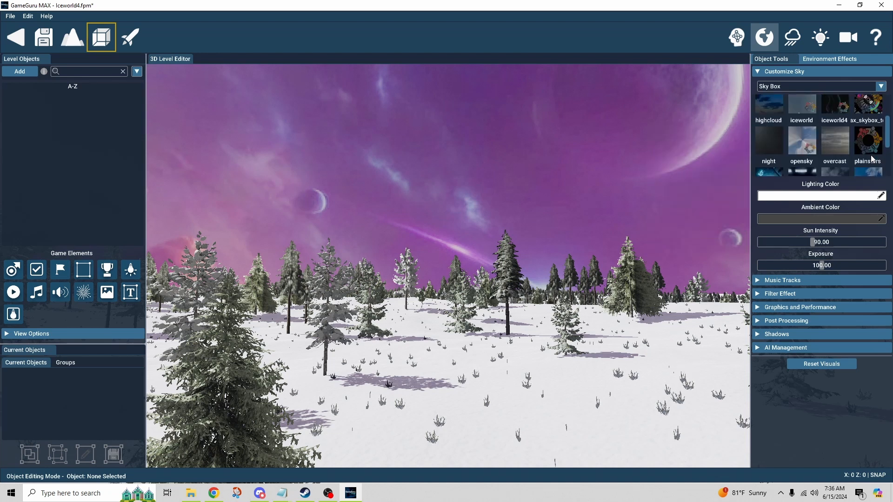
{"action": "left_click", "coordinate": [842, 109]}
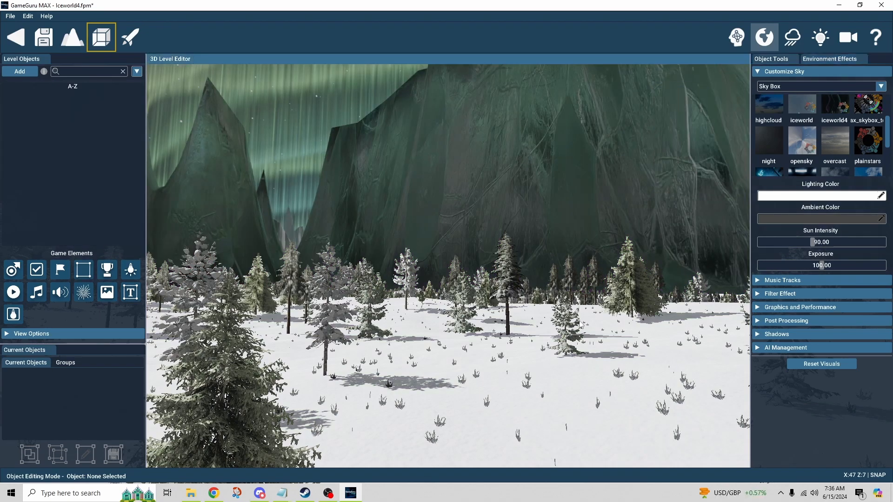
Inspect the iceworld4 sky around the level, then return to the game storyboard, saving the level
{"action": "left_click_drag", "start_coordinate": [580, 325], "coordinate": [744, 366]}
{"action": "key", "text": "w"}
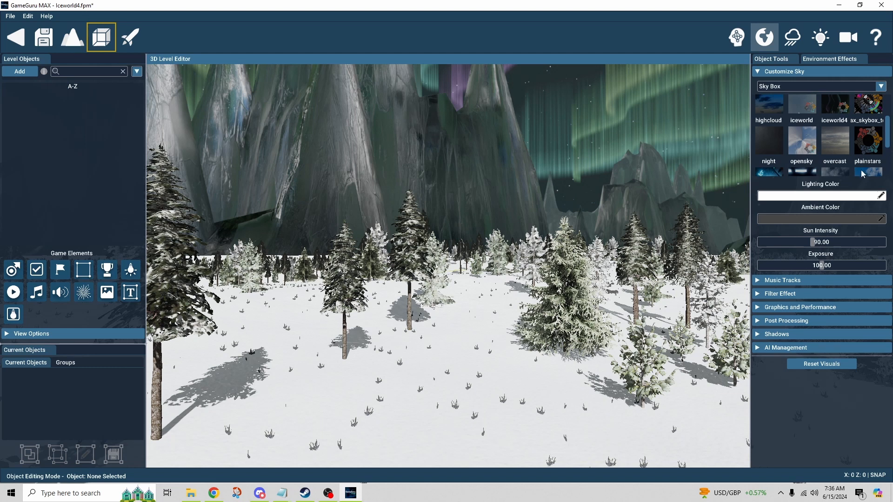
{"action": "left_click", "coordinate": [16, 37]}
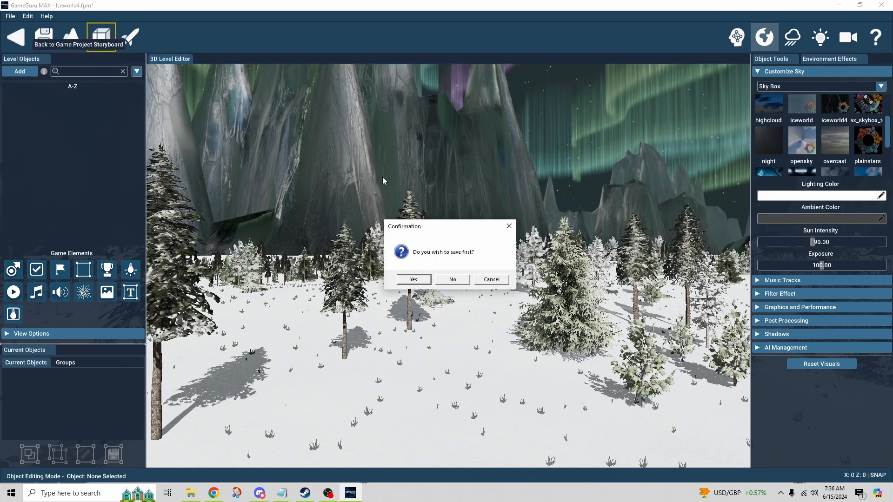
{"action": "left_click", "coordinate": [411, 281]}
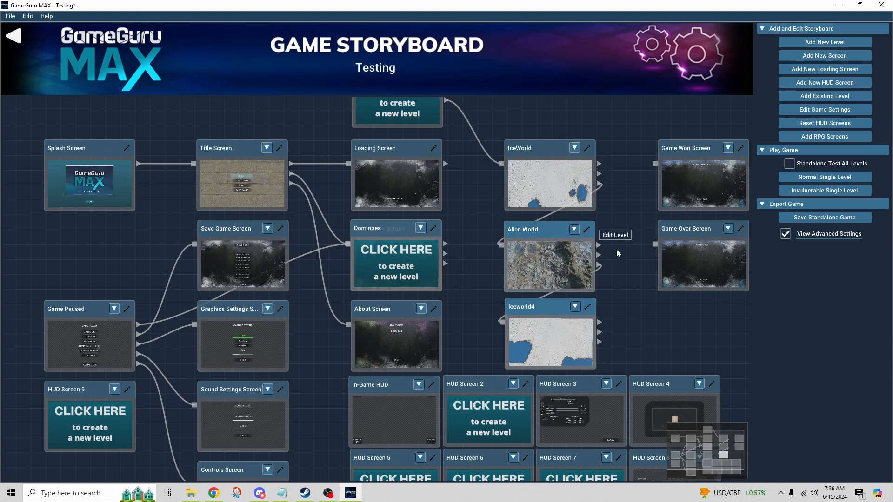
Open the Alien World level from the storyboard and examine its skybox in several directions
{"action": "left_click", "coordinate": [587, 231]}
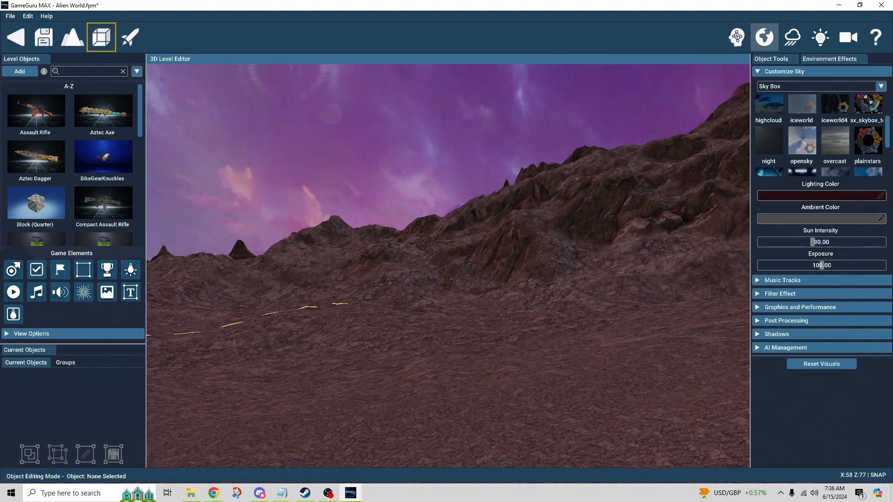
{"action": "left_click_drag", "start_coordinate": [447, 265], "coordinate": [471, 264]}
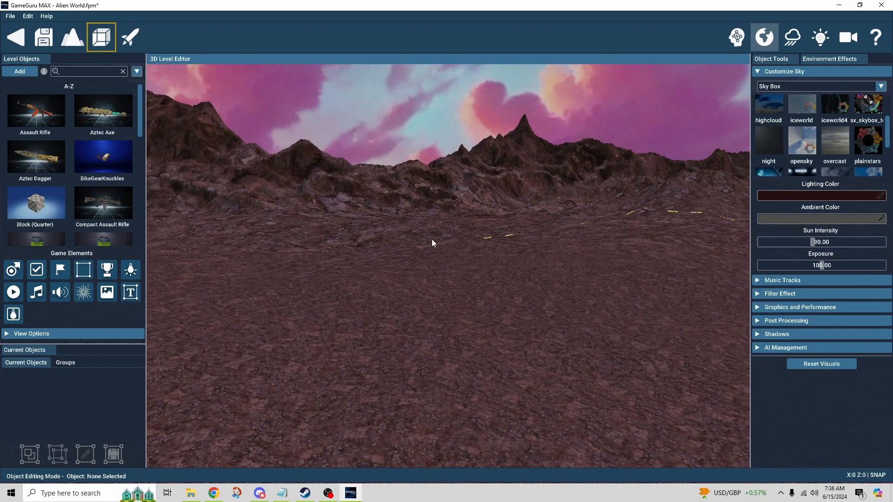
{"action": "left_click_drag", "start_coordinate": [432, 239], "coordinate": [505, 240]}
{"action": "mouse_move", "coordinate": [446, 238]}
{"action": "left_mouse_down"}
{"action": "mouse_move", "coordinate": [463, 240]}
{"action": "mouse_move", "coordinate": [443, 239]}
{"action": "left_mouse_up"}
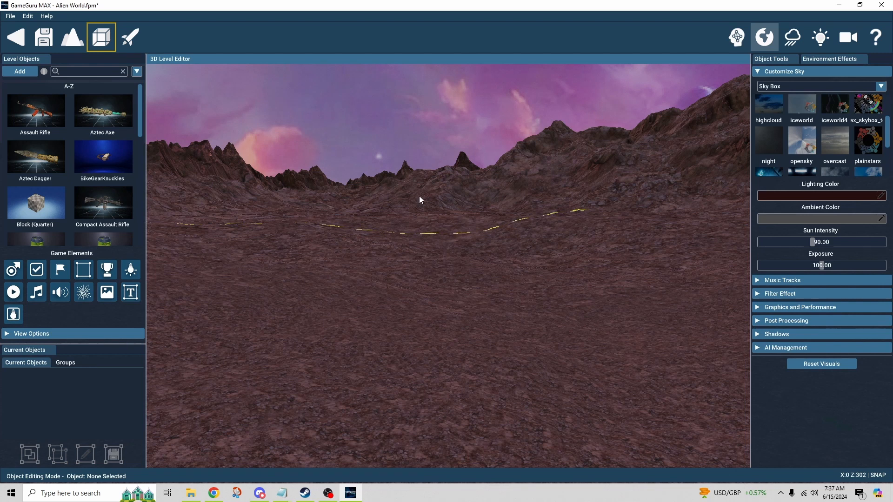